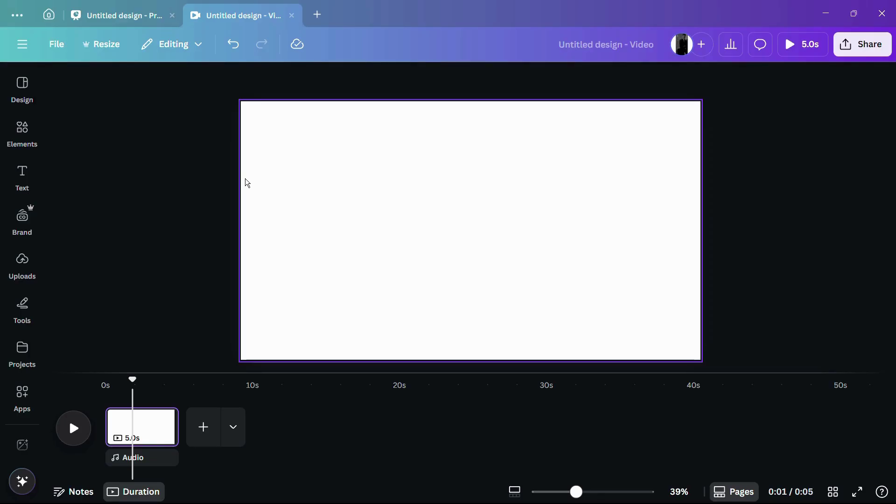
- Drag the 10.0s subscribe clip from Uploads > Videos onto the canvas
left_click(22, 265)
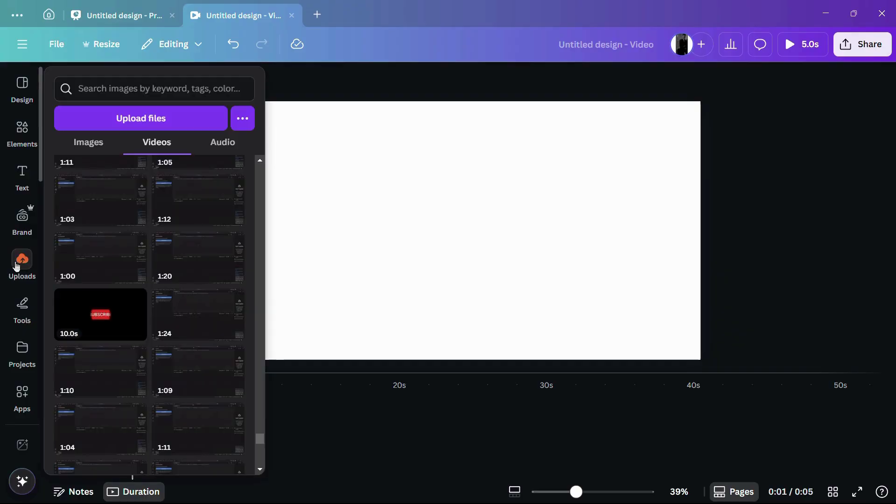
left_click(99, 321)
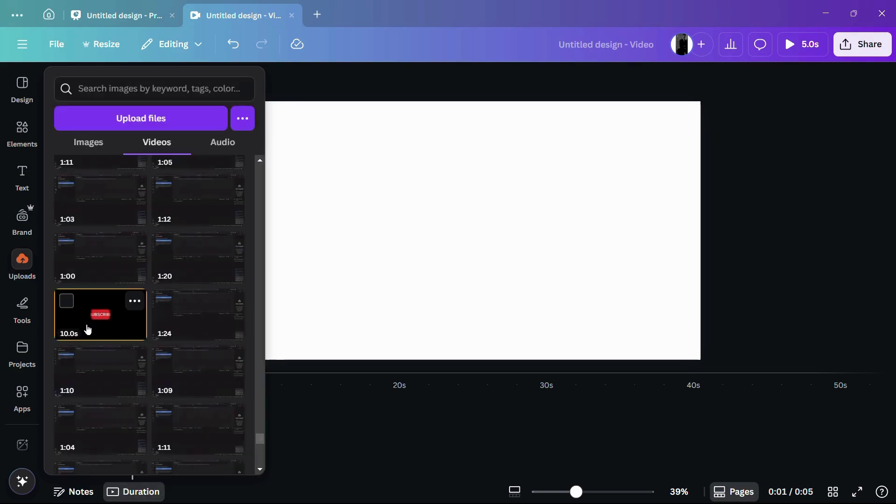
mouse_move(99, 318)
left_mouse_down()
mouse_move(399, 247)
mouse_move(320, 150)
left_mouse_up()
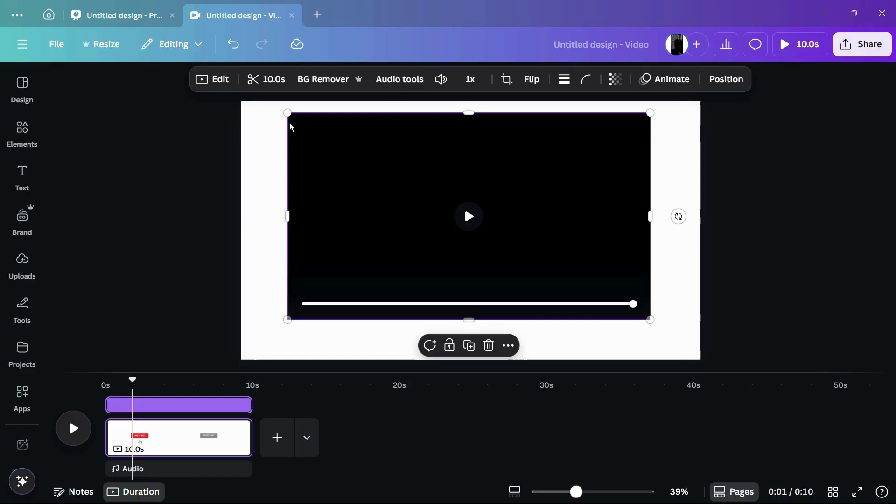
- Extract the subscribe clip's audio into a separate 10-second track using Audio tools
left_click(234, 121)
left_click(341, 146)
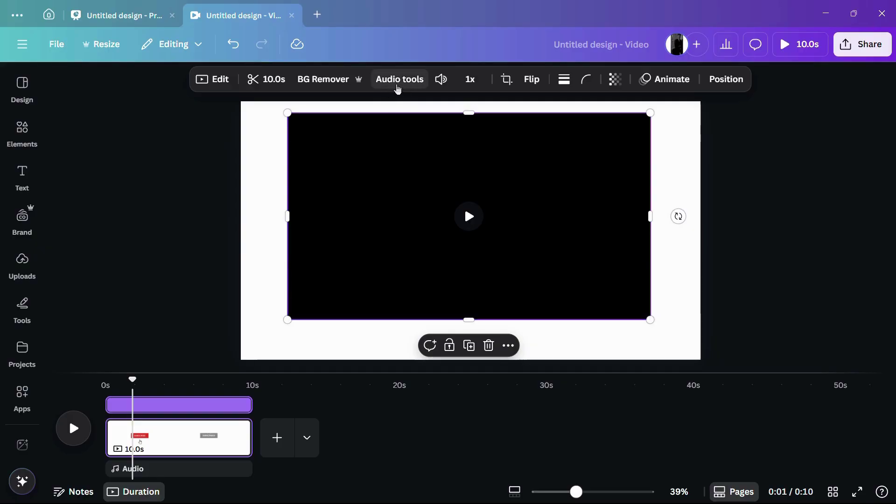
left_click(397, 84)
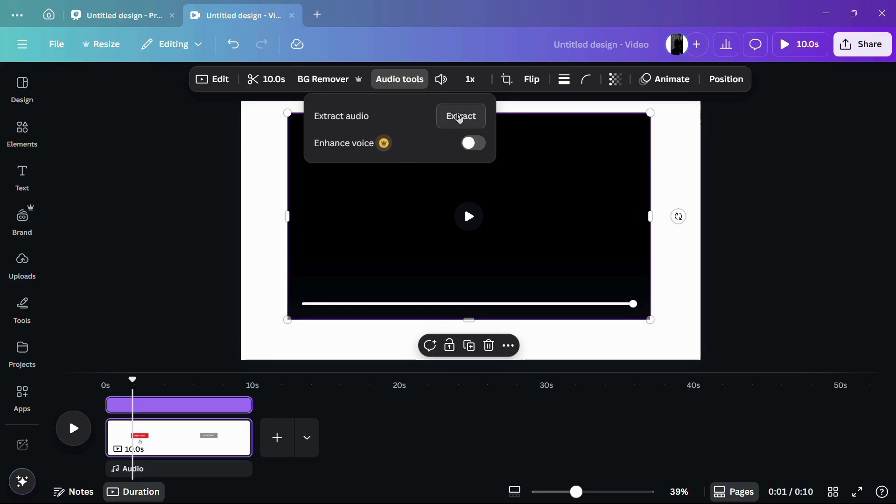
left_click(460, 117)
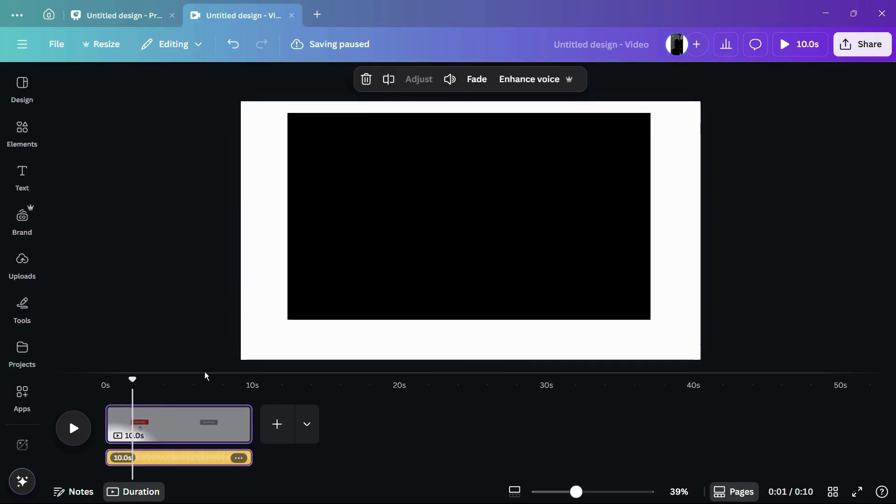
- Select the yellow audio track and move the playhead to the 6-second SUBSCRIBED frame
left_click(165, 438)
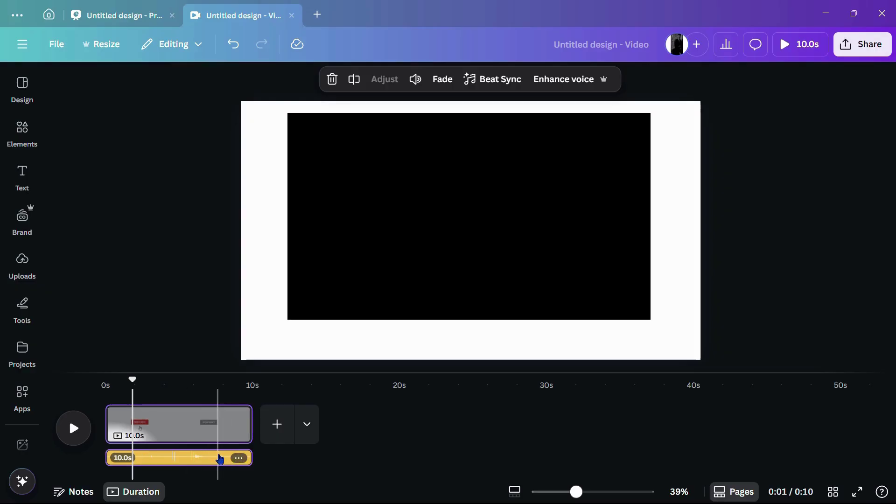
left_click(201, 460)
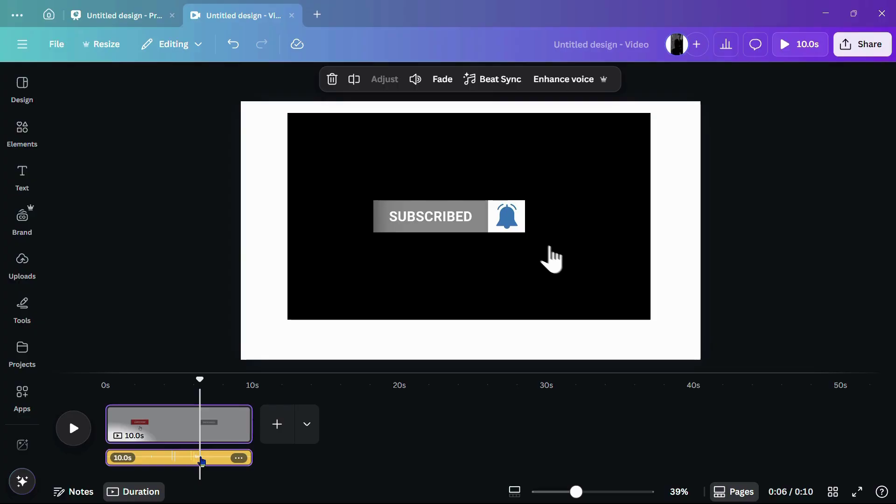
right_click(201, 460)
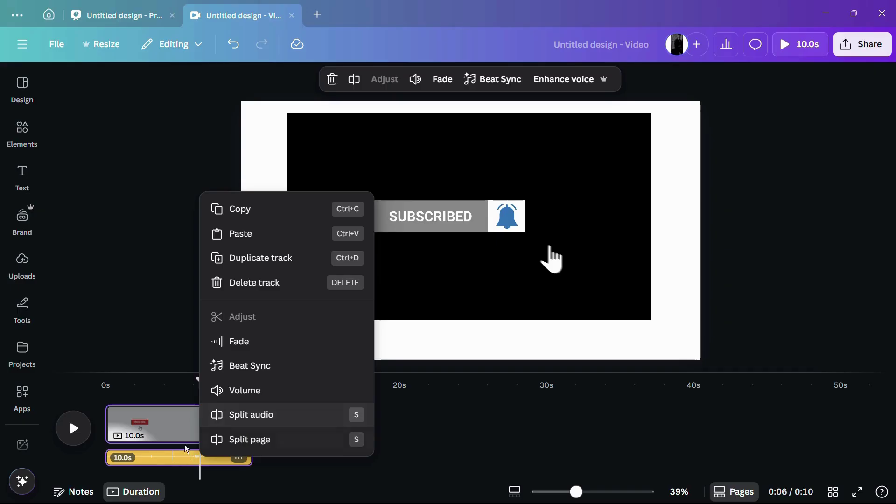
- Close the track menu and move the playhead back to about 2 seconds
left_click(150, 459)
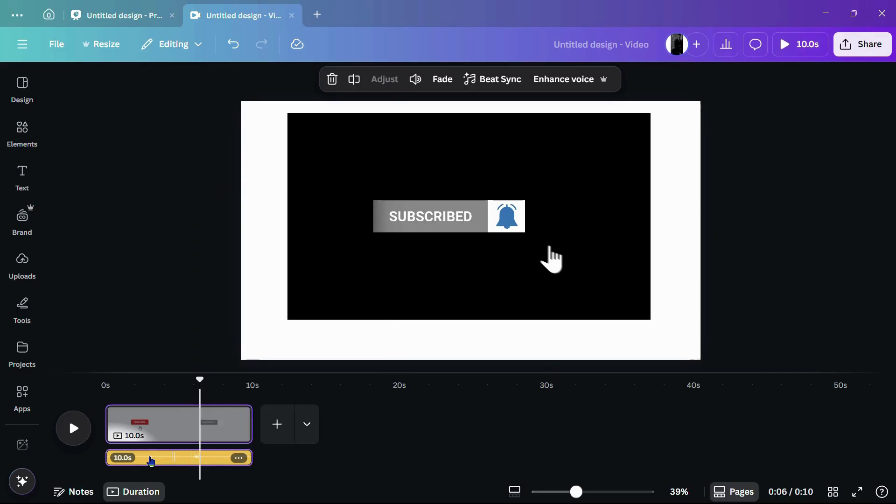